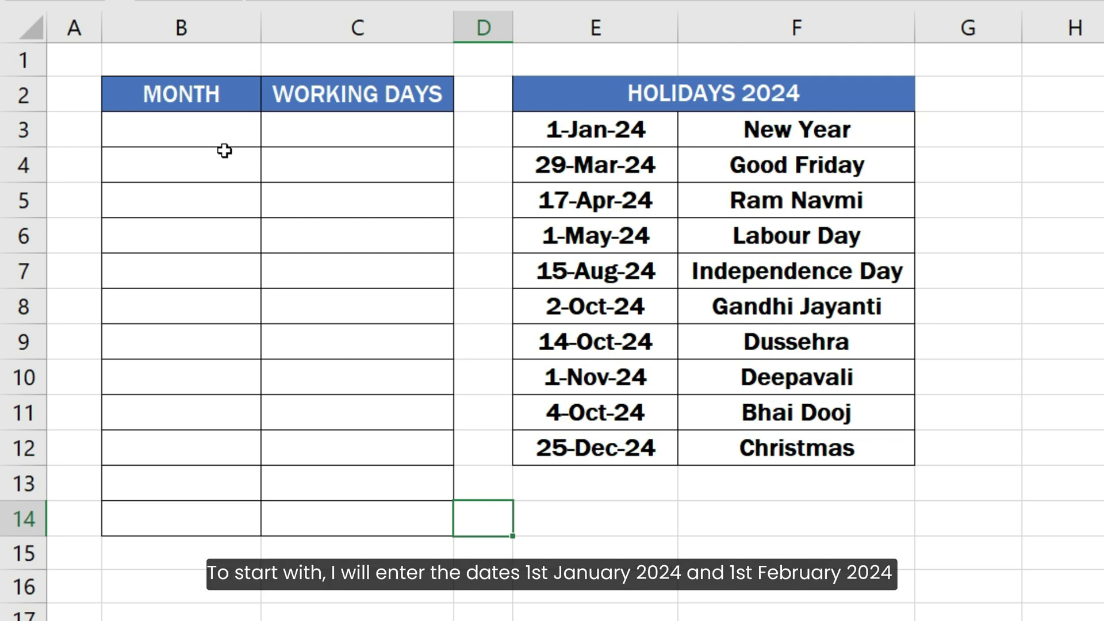
Enter 1-Jan-2024 in B3 and 1-Feb-2024 in B4, then extend the monthly series to B14.
click(217, 125)
text(1-Ja)
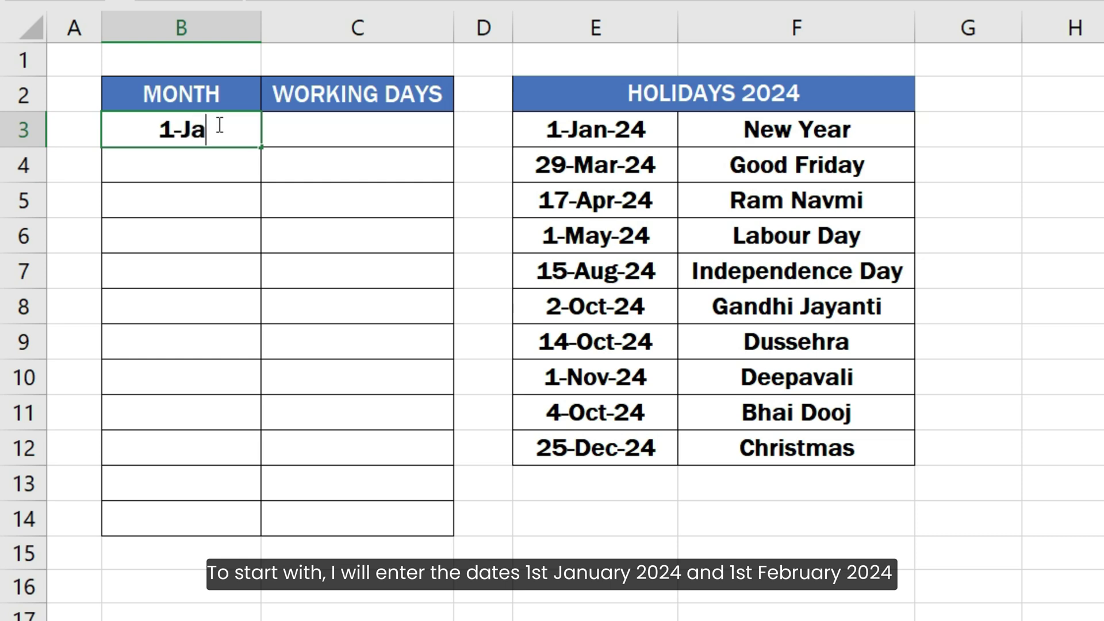
text(n-2024)
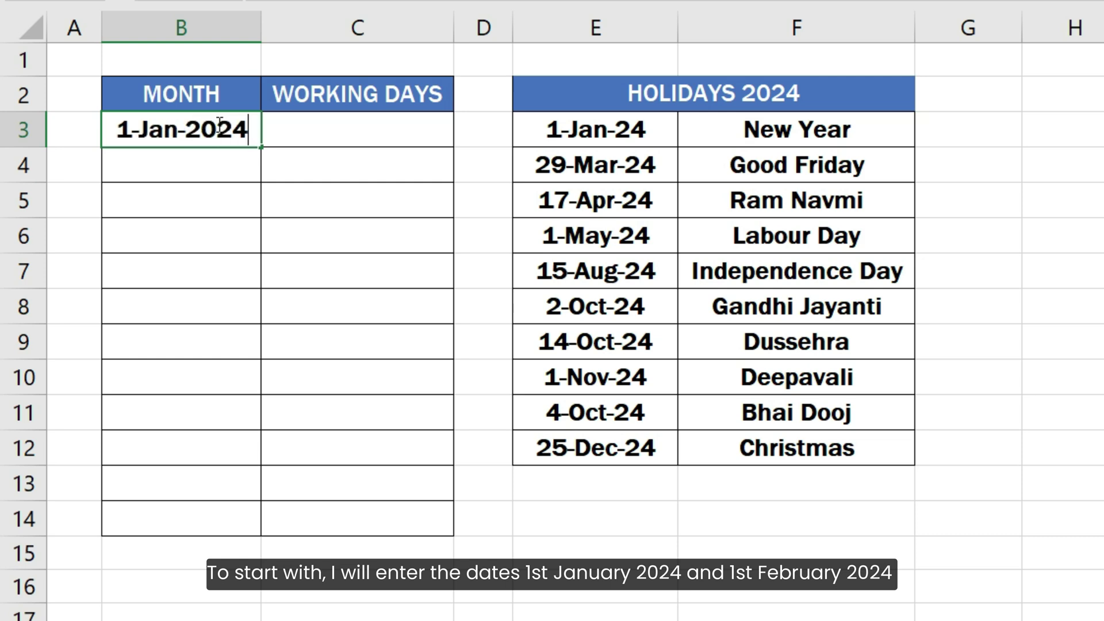
key(Return)
text(1-Fe)
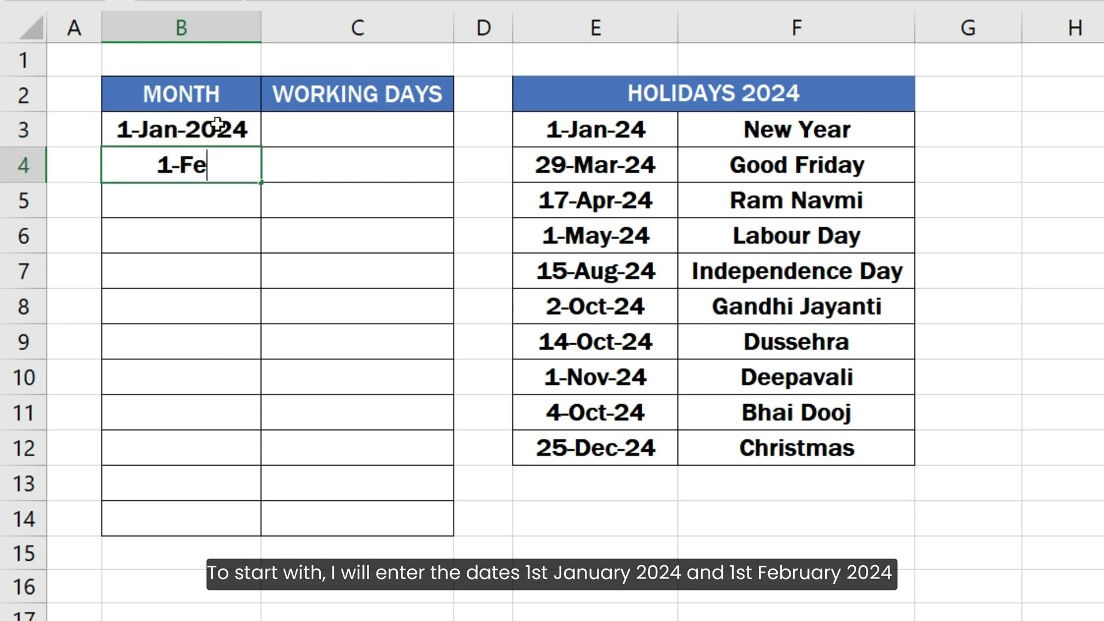
text(b-2024)
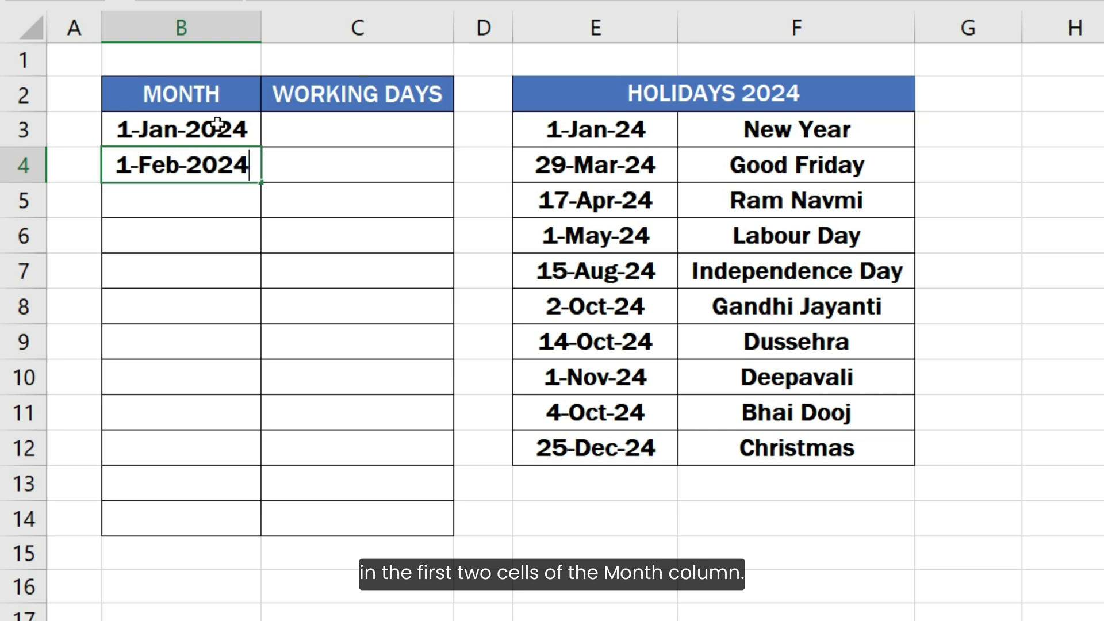
key(Return)
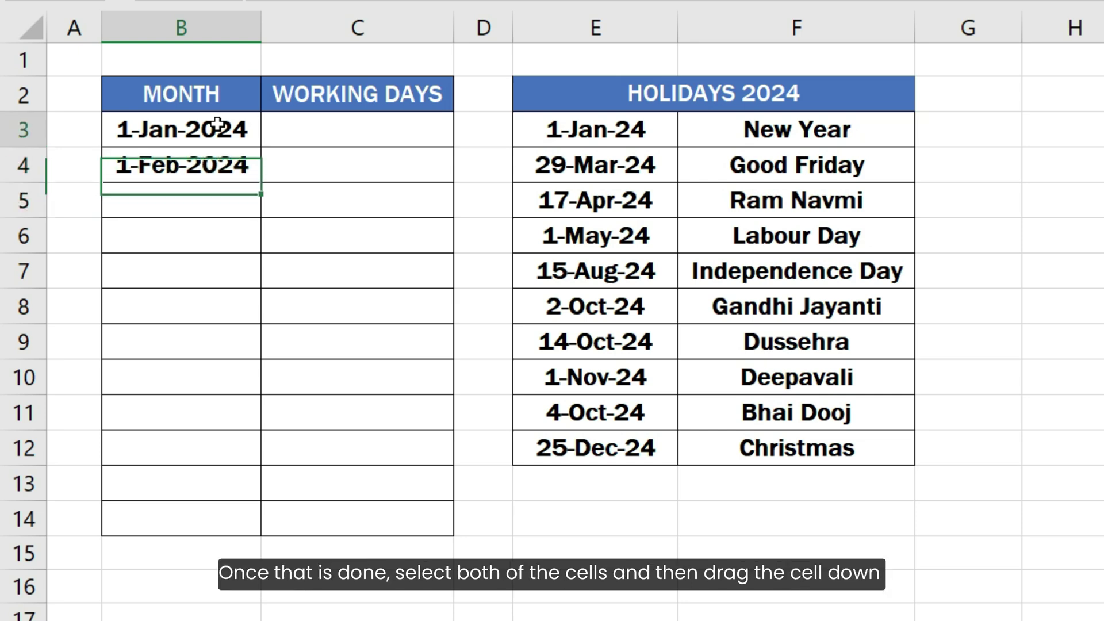
mouse_move(217, 123)
mouse_down()
mouse_move(246, 364)
mouse_move(242, 530)
mouse_up()
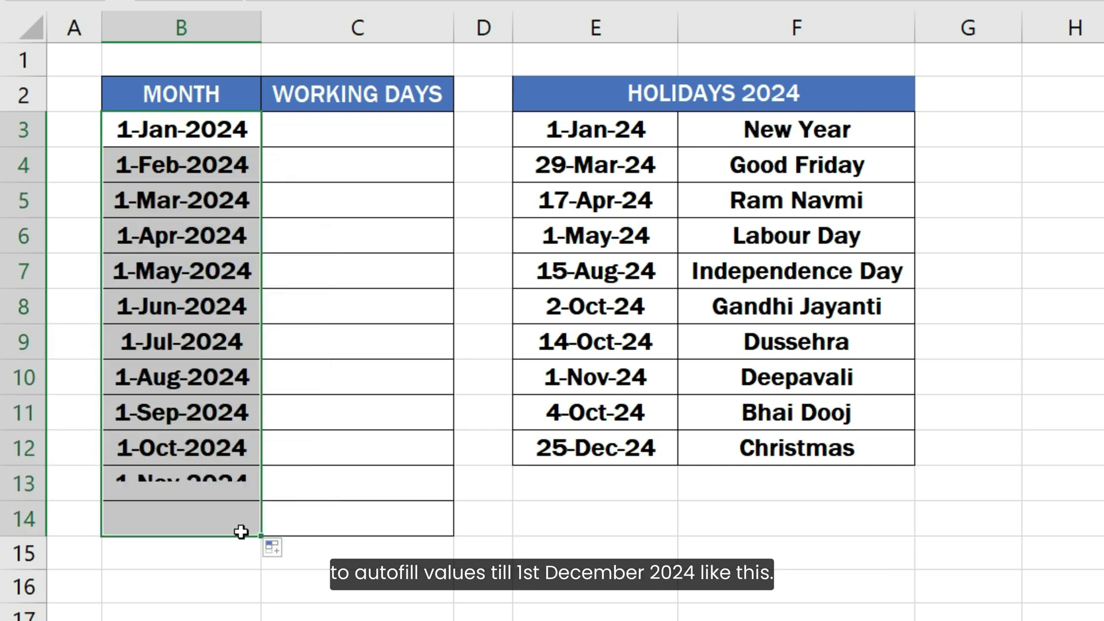
click(273, 522)
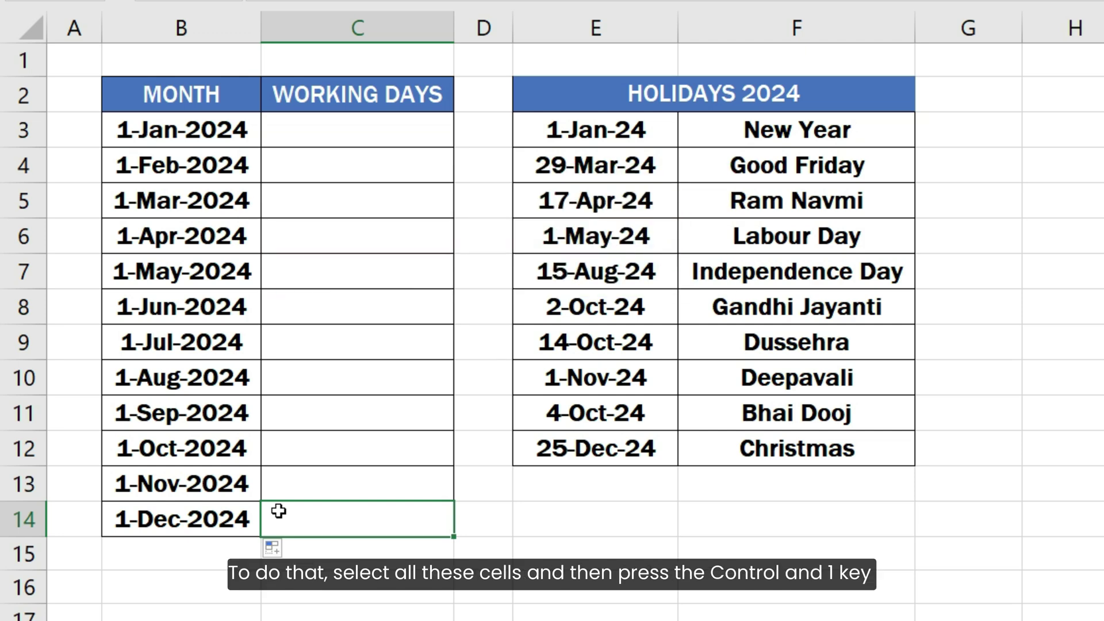
Apply the custom number format mmmm to B3:B14, replacing d-mmm-yyyy.
drag(248, 126, 218, 533)
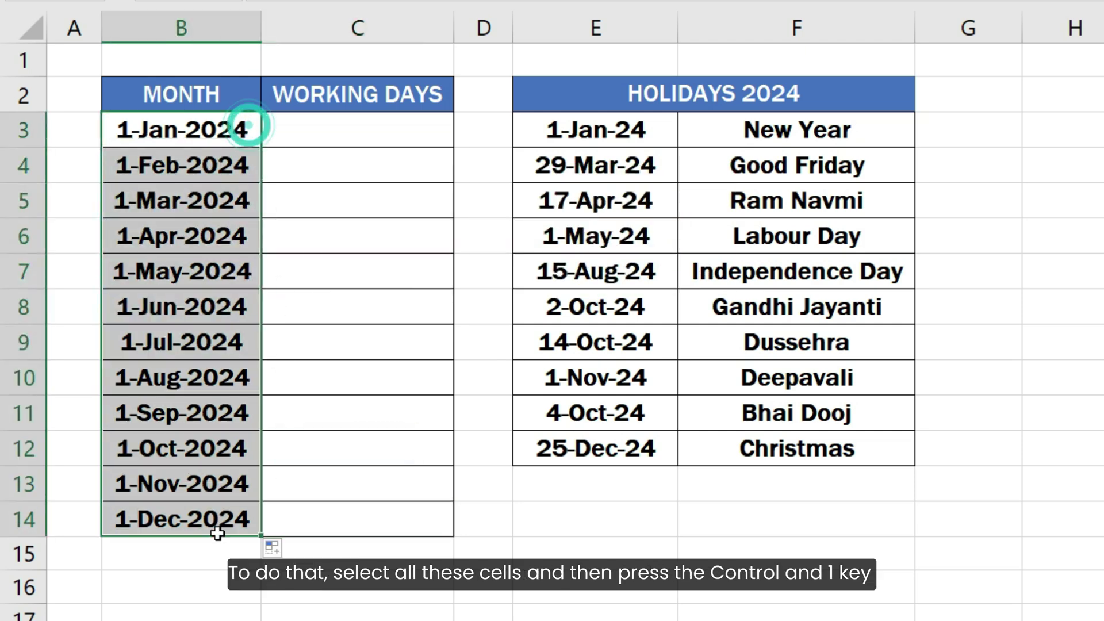
key(ctrl+1)
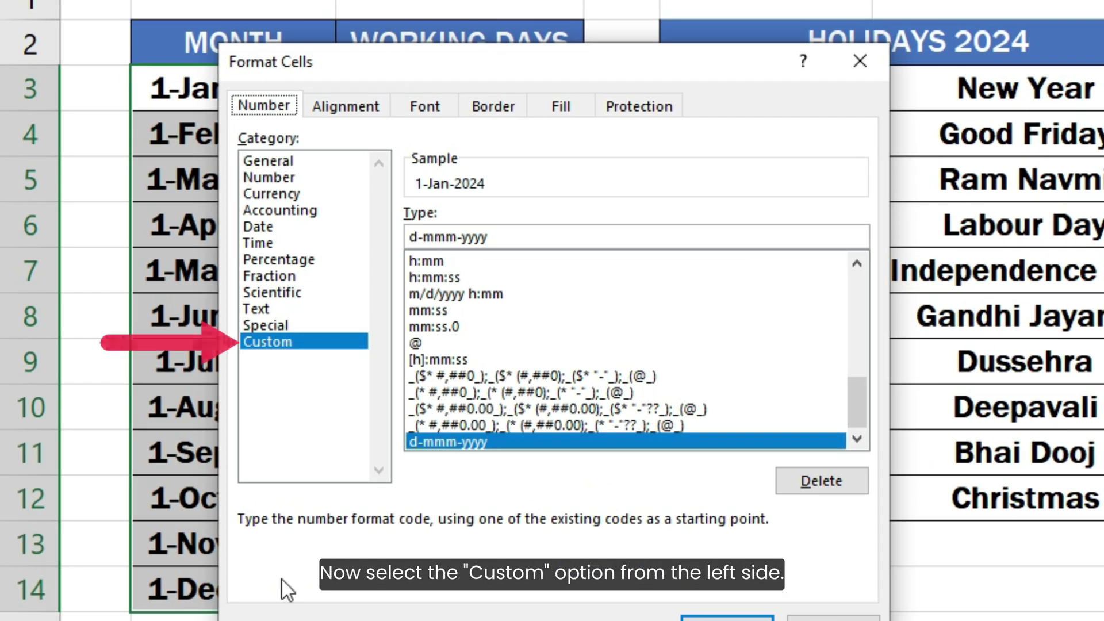
click(286, 341)
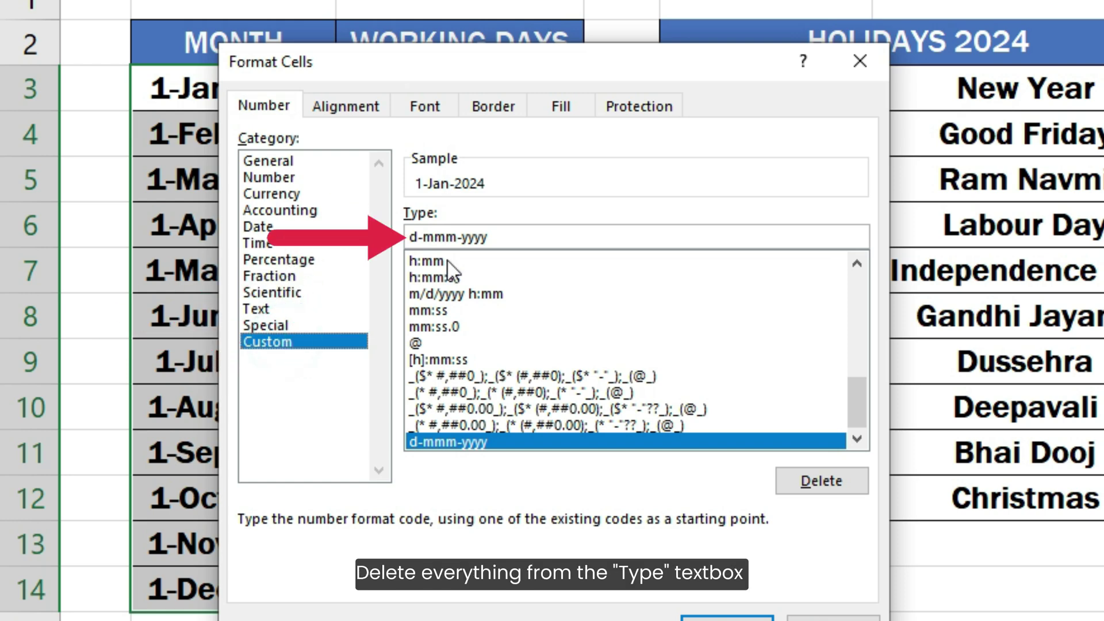
drag(506, 233, 379, 245)
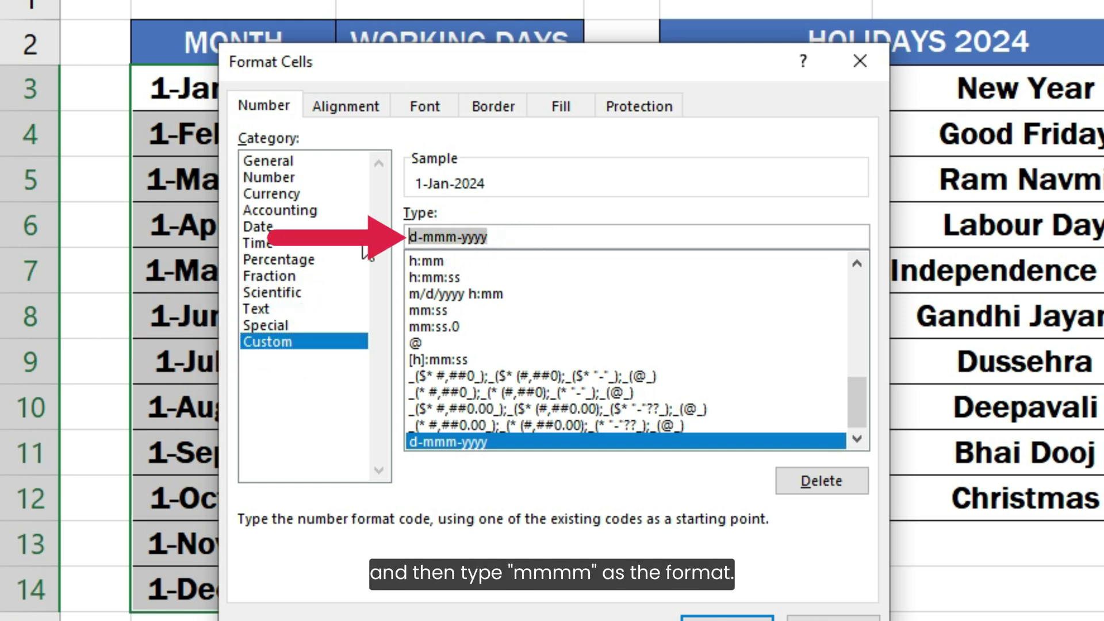
text(mmmm)
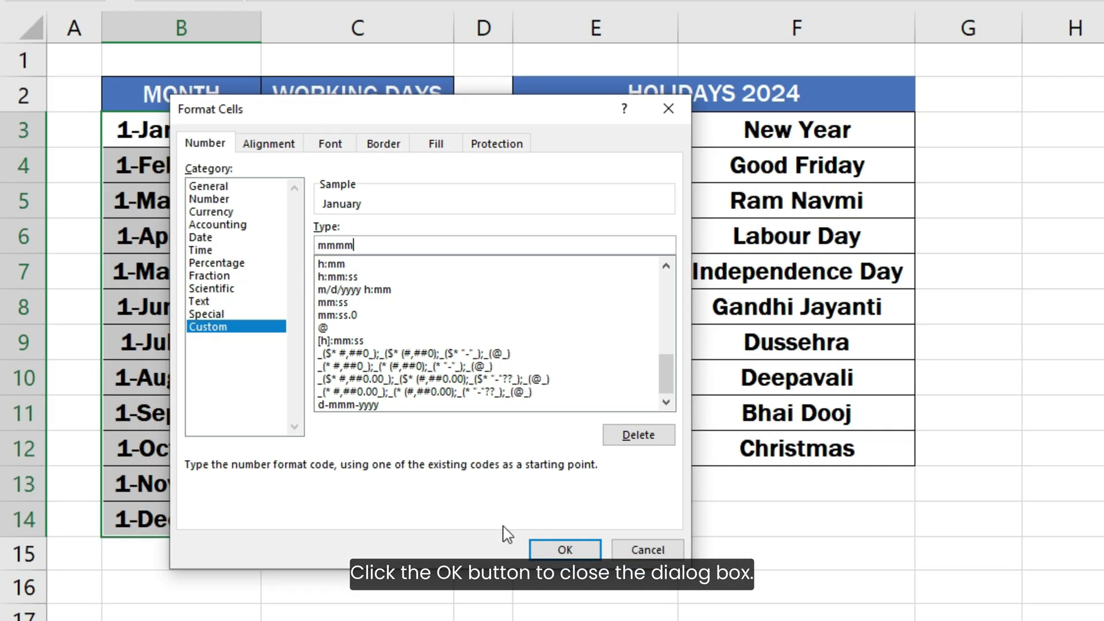
click(641, 586)
click(363, 517)
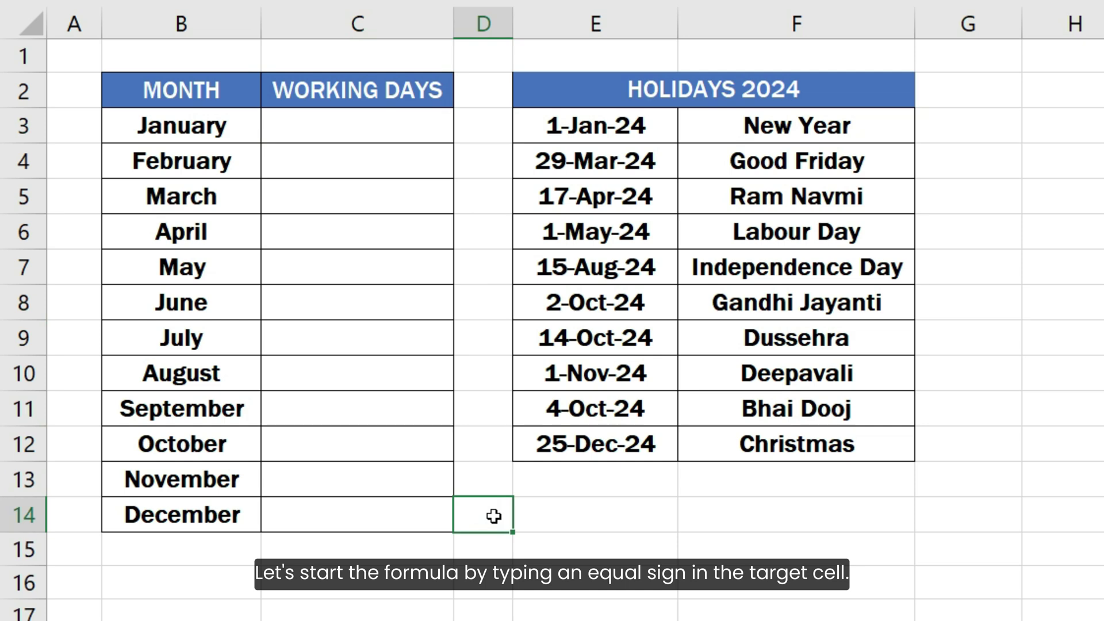
Start =NETWORKDAYS( in C3 with B3 as the start date argument.
click(406, 146)
click(407, 141)
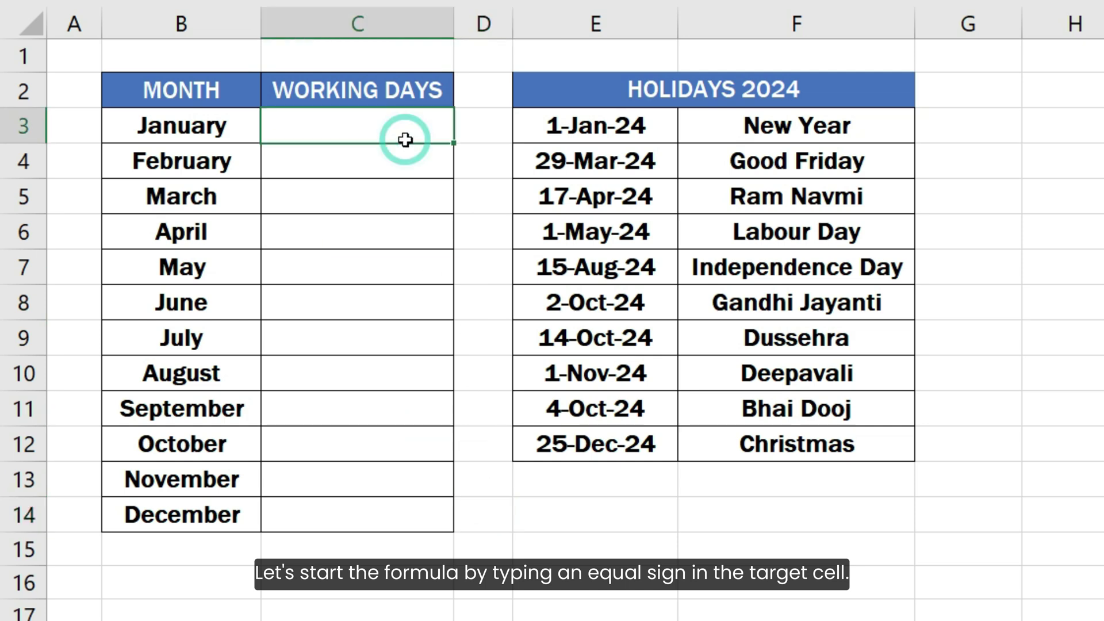
text(=)
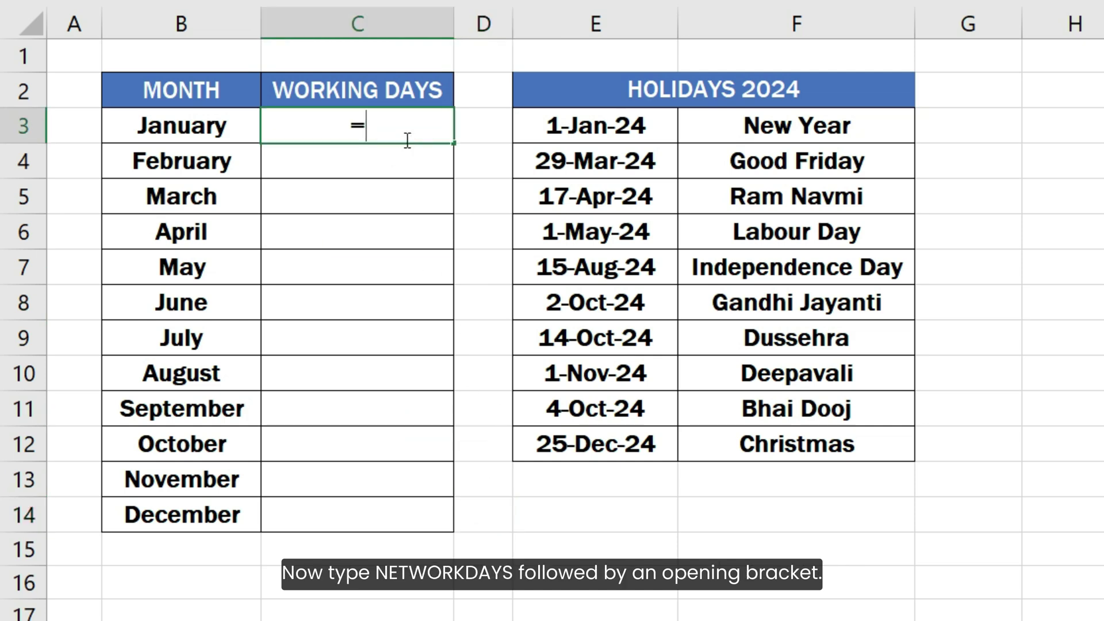
text(NETWORK)
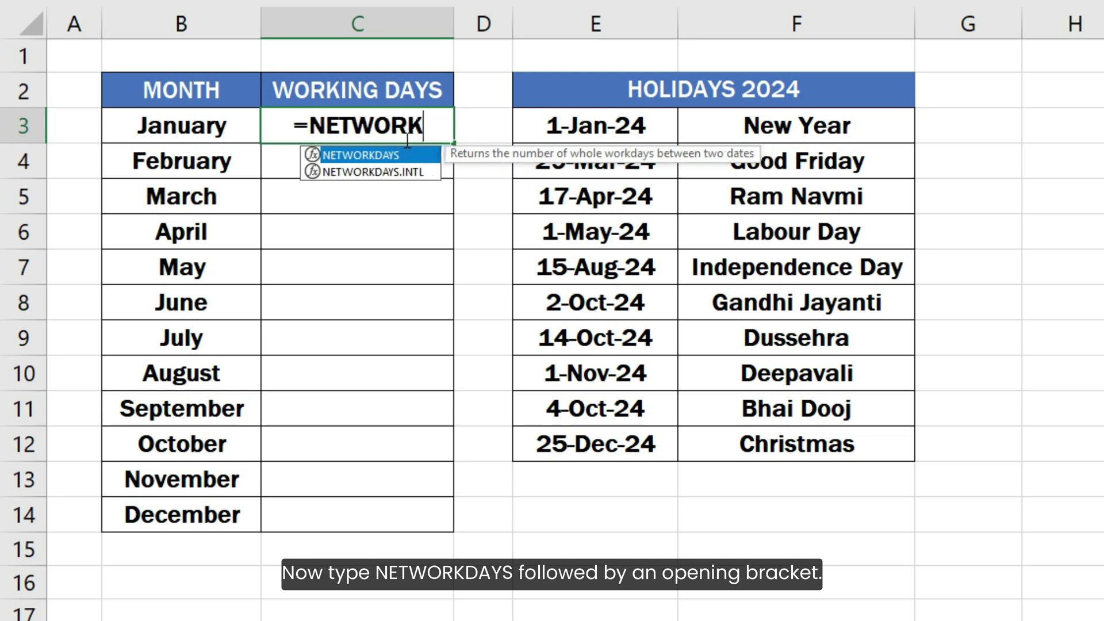
text(DAYS()
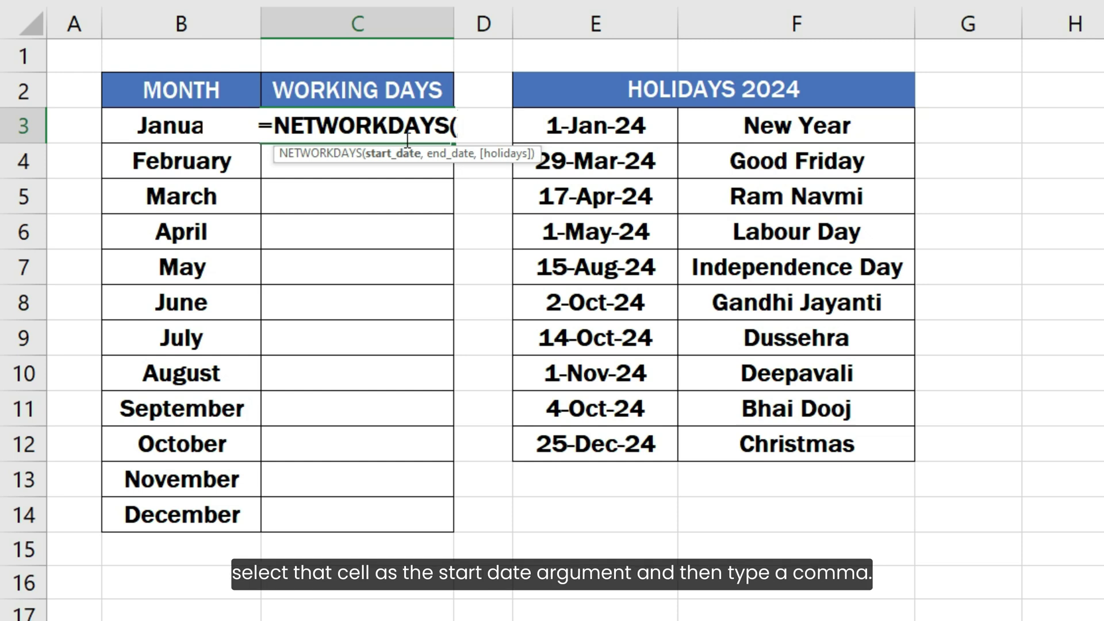
click(187, 123)
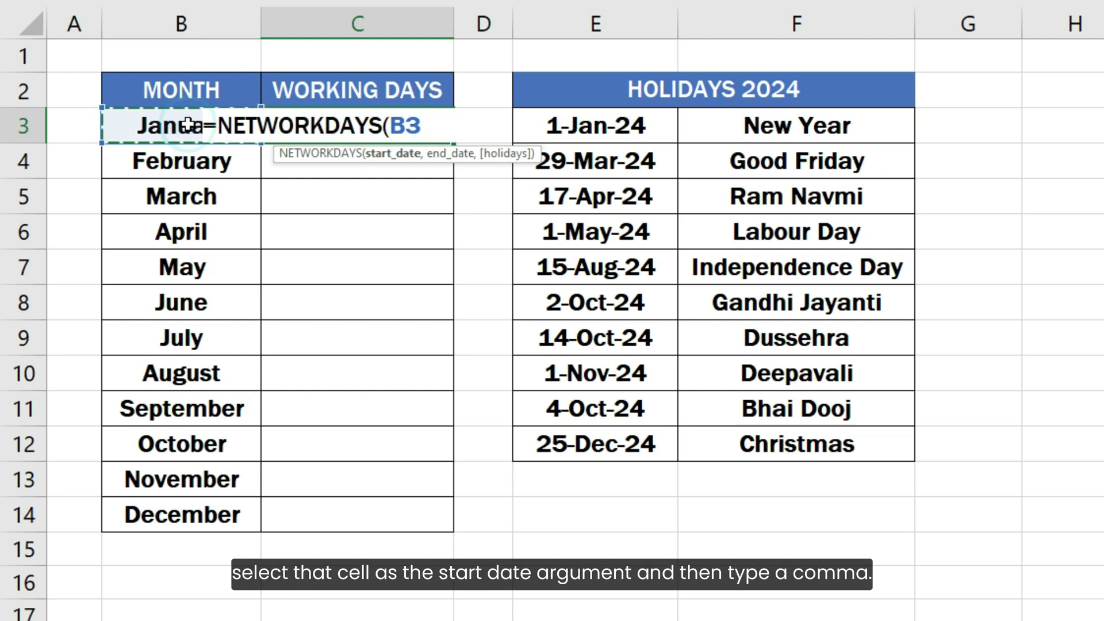
text(,)
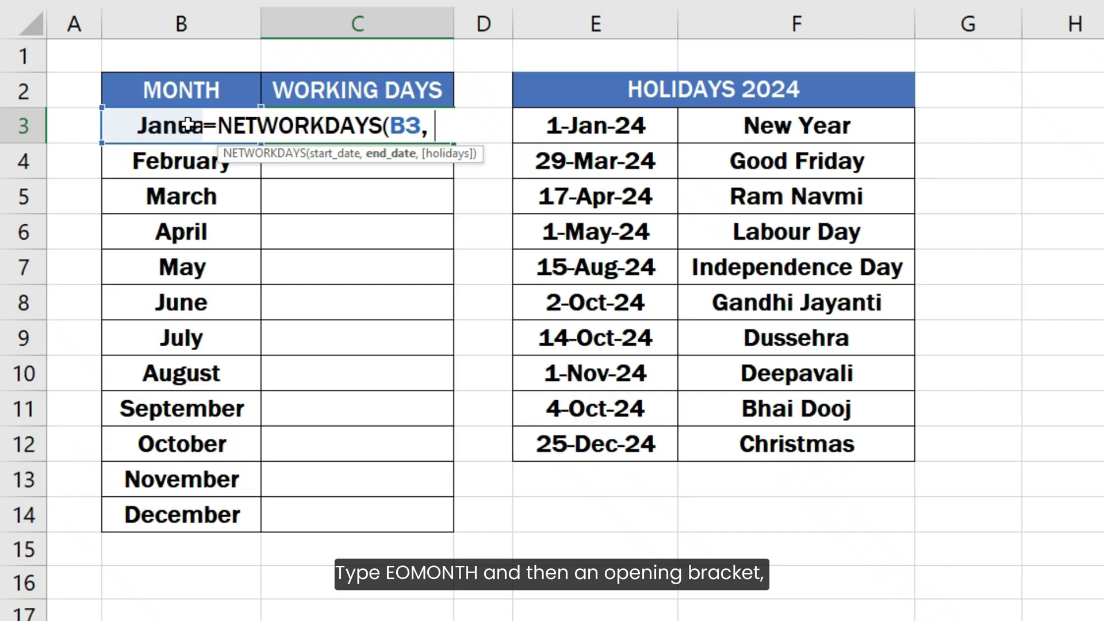
Add EOMONTH(B3, 0) as the end date argument, followed by a comma.
text(EOMONTH)
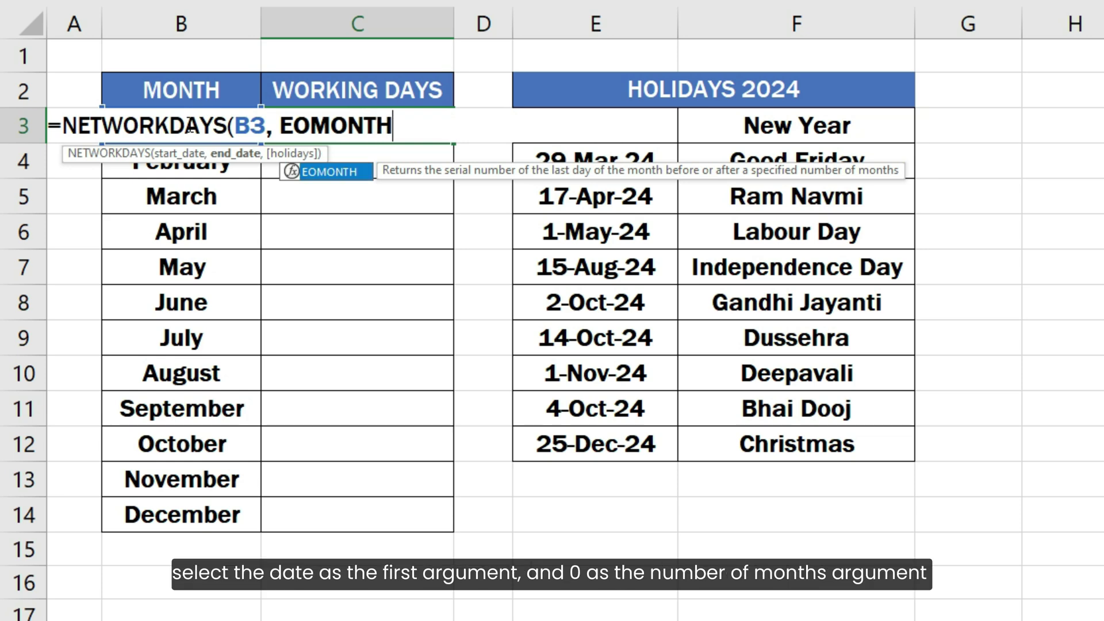
text(()
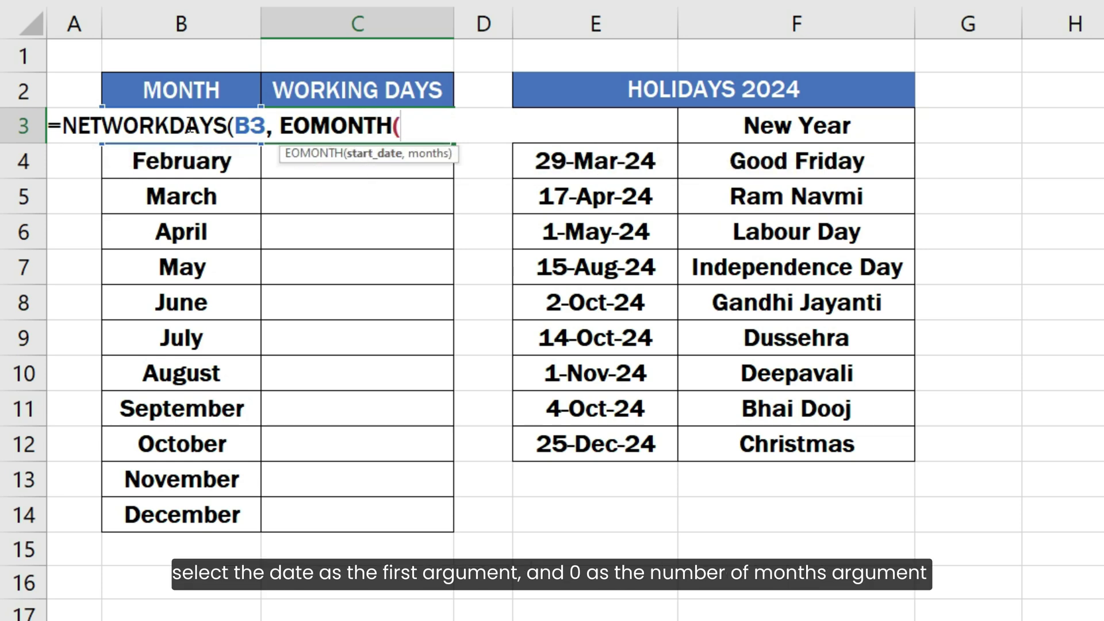
text(B)
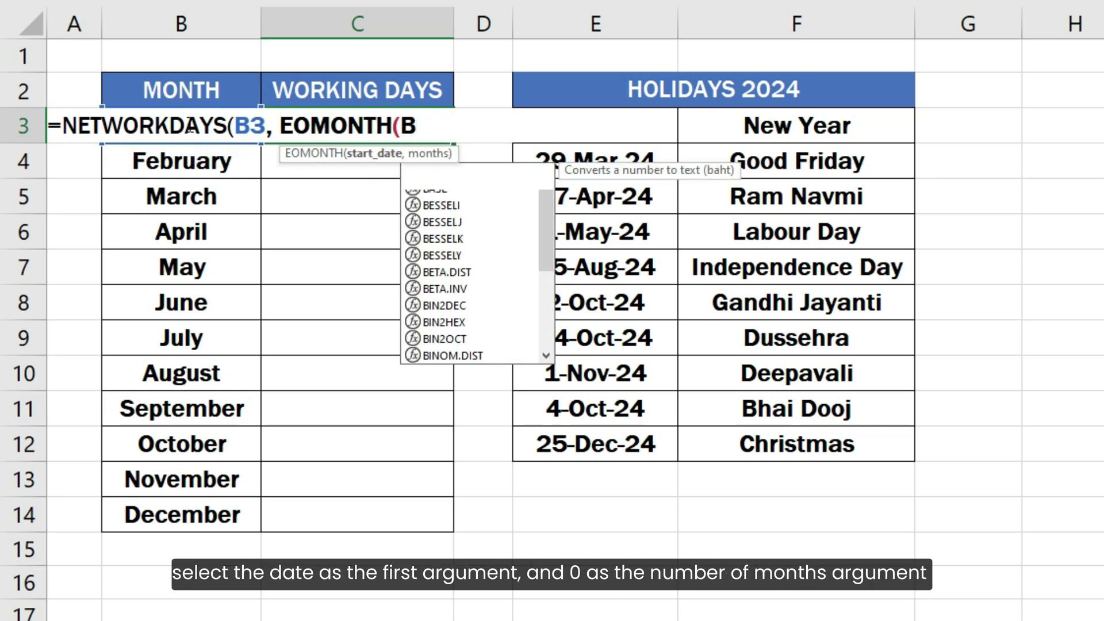
text(3, 0)
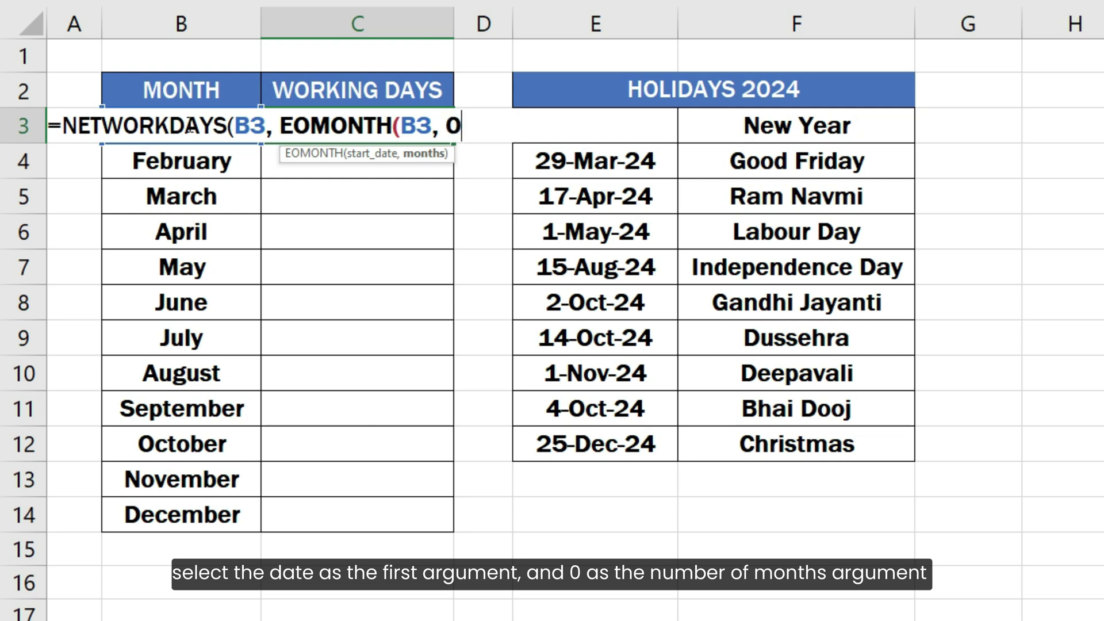
text())
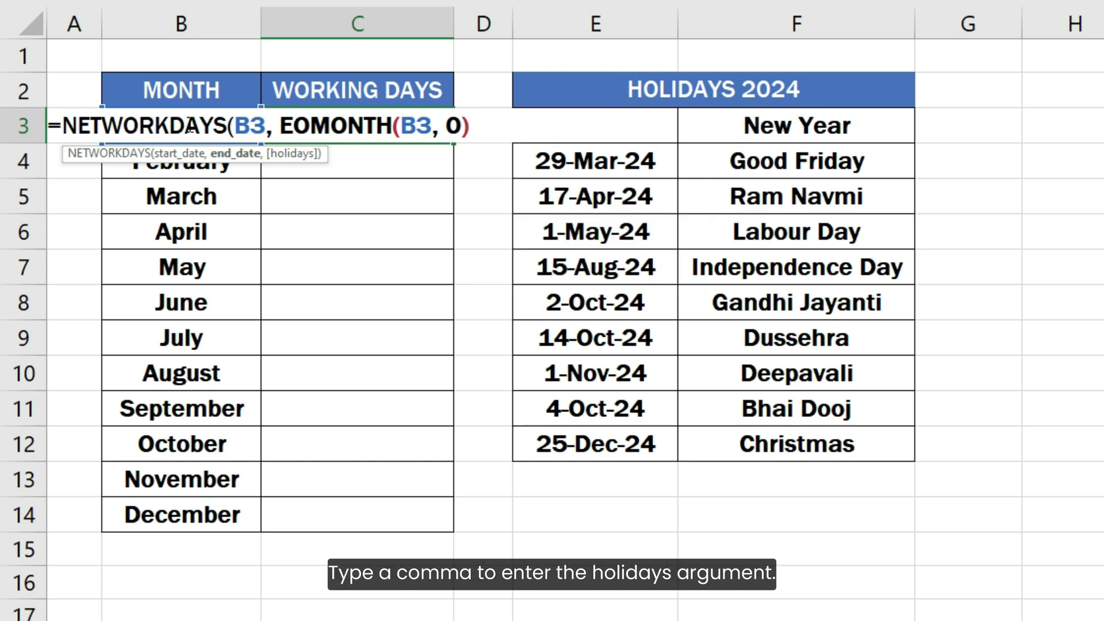
text(,)
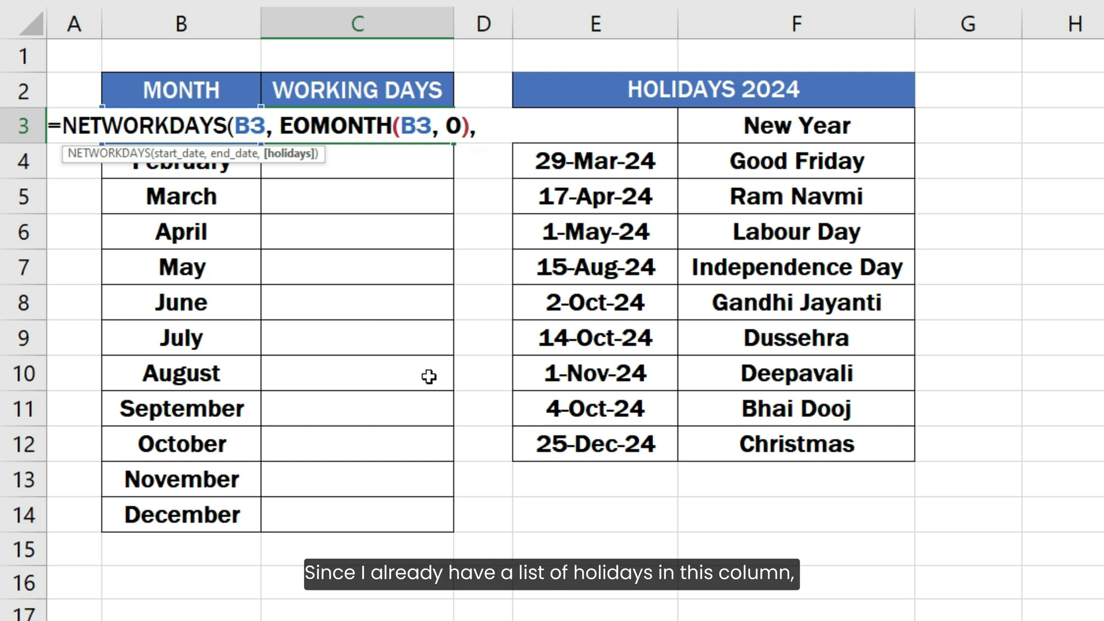
Add the absolute holiday range $E$3:$E$12 and close the formula bracket.
drag(540, 444, 559, 125)
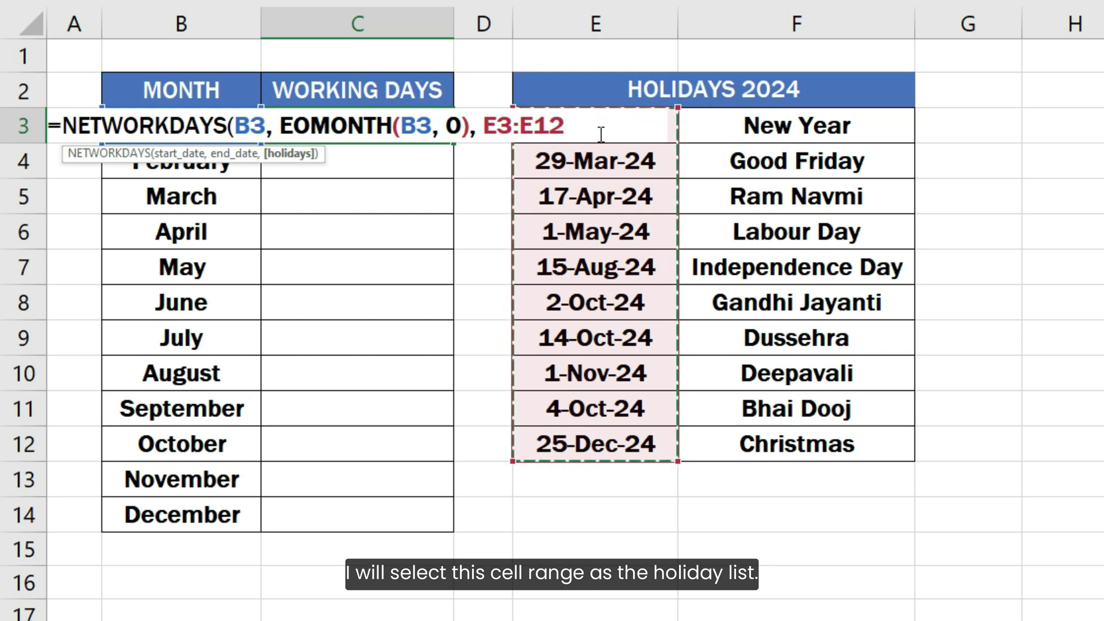
click(484, 126)
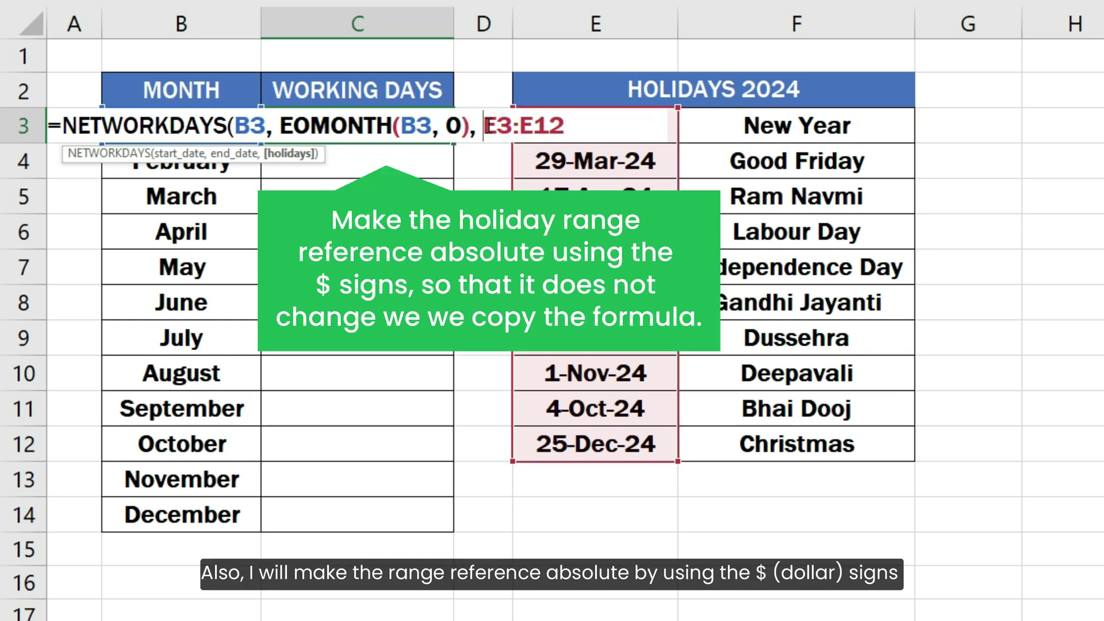
text($)
click(514, 125)
text($)
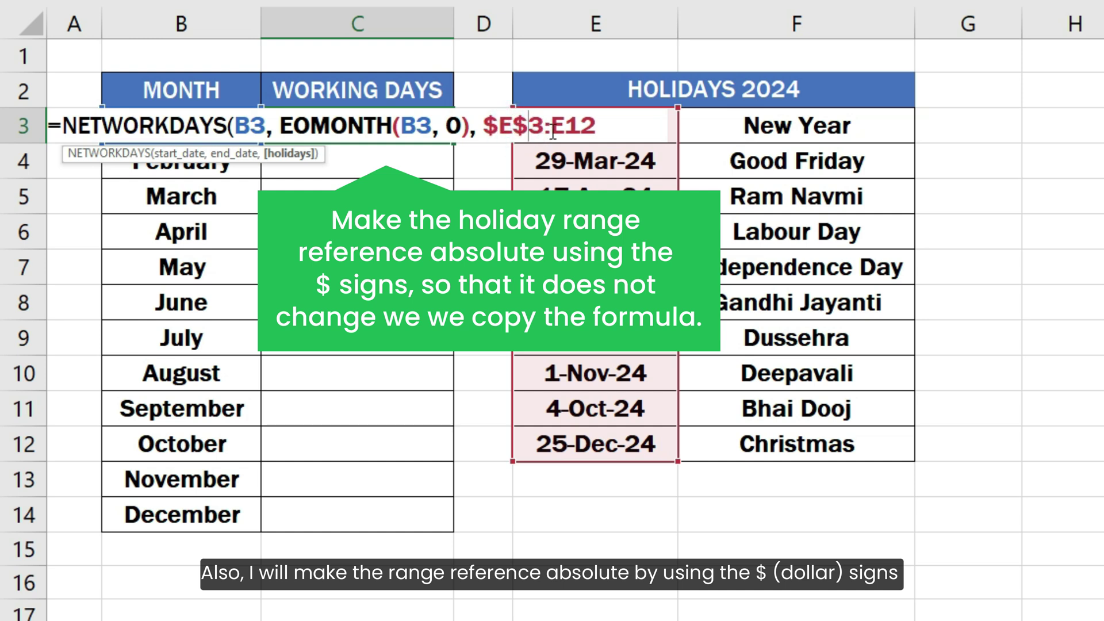
click(551, 125)
text($)
click(578, 127)
text($E$)
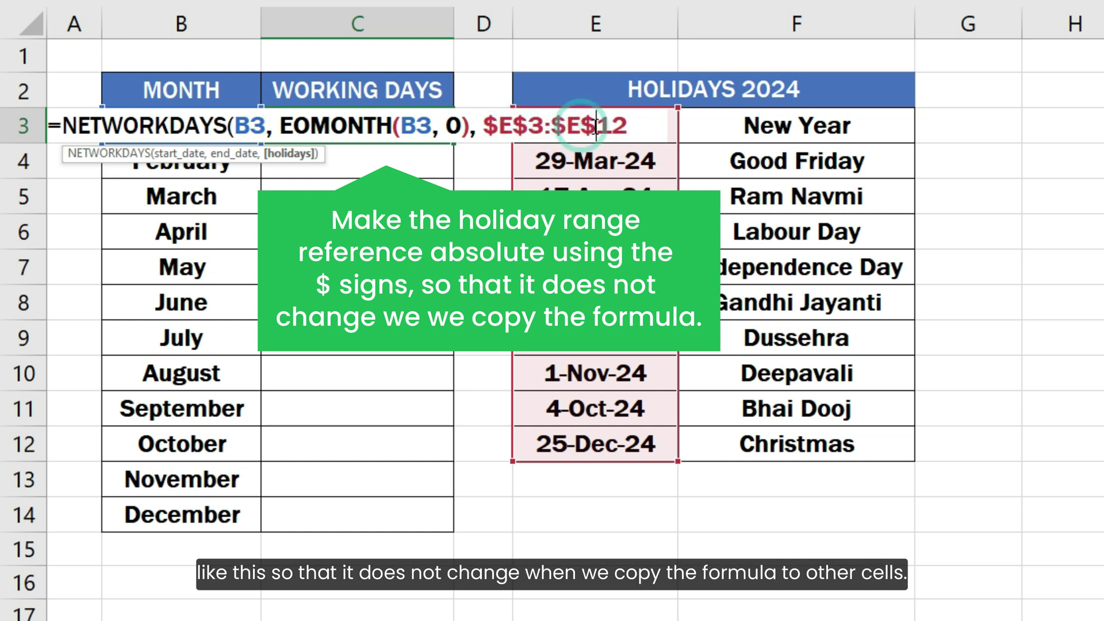
click(634, 127)
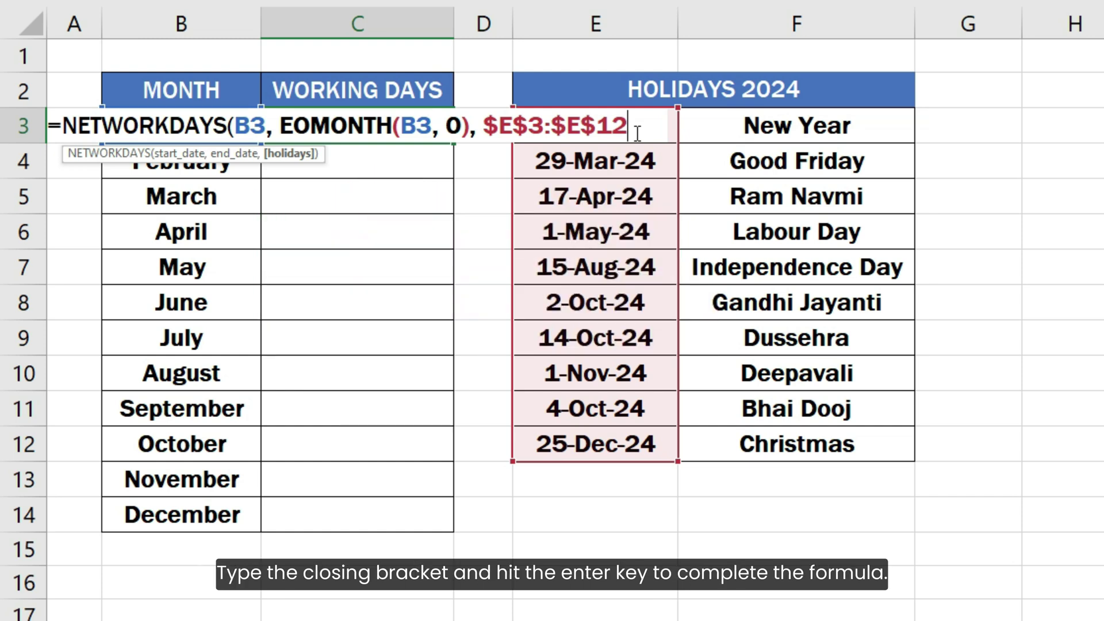
text())
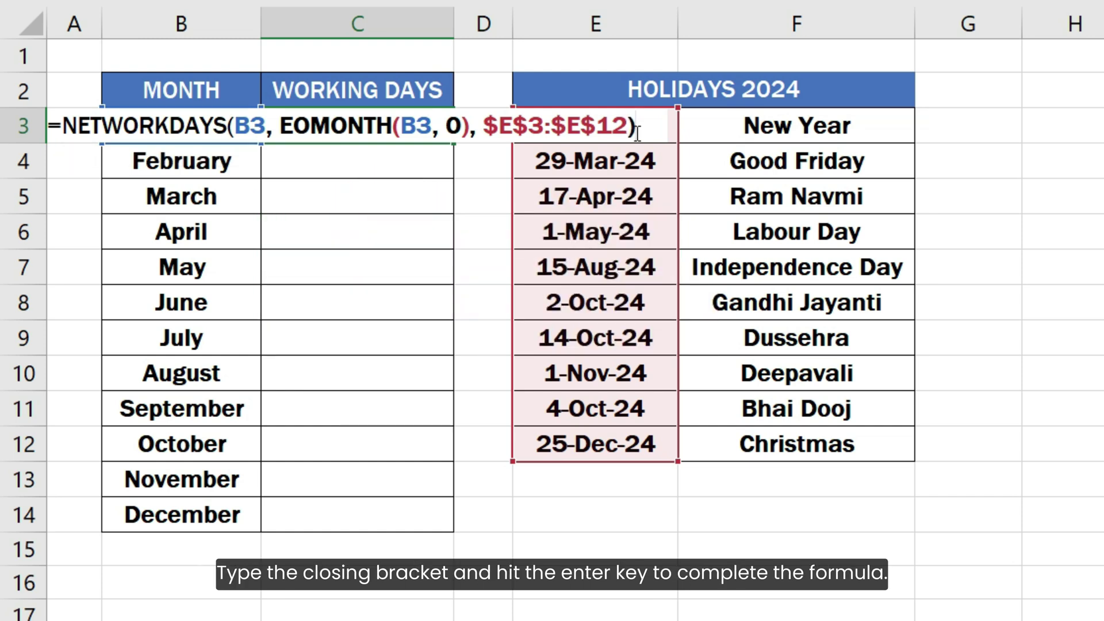